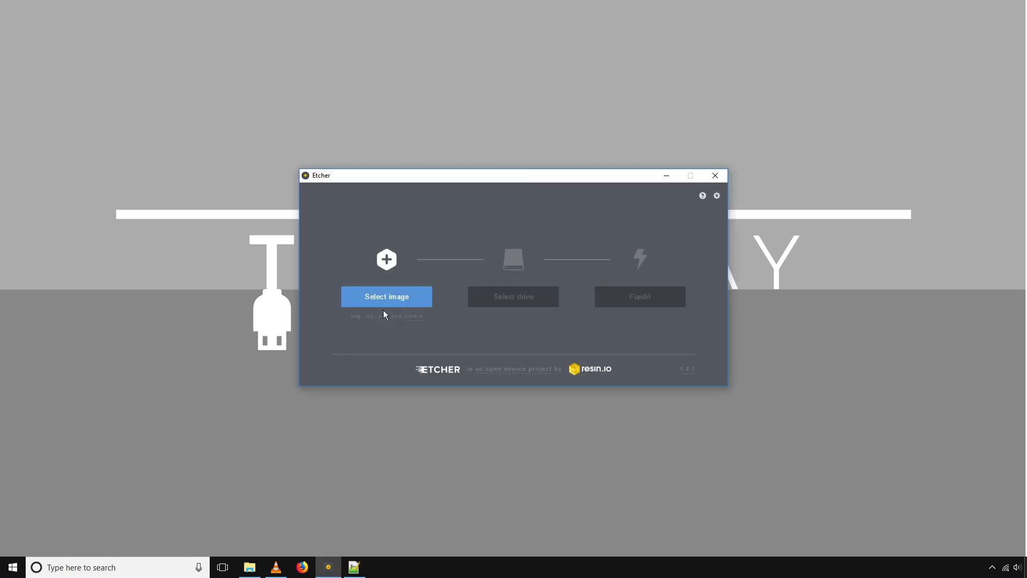
Flash the 2017-11-29-raspbian-stretch-lite image from Downloads onto the SDHC card in Etcher.
{"action": "left_click", "coordinate": [420, 300]}
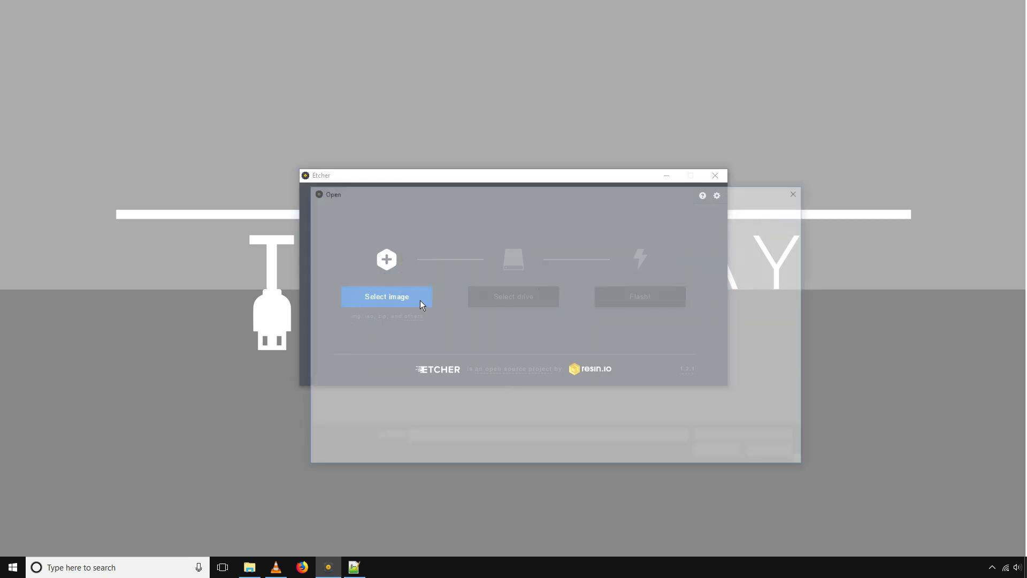
{"action": "left_click", "coordinate": [352, 275]}
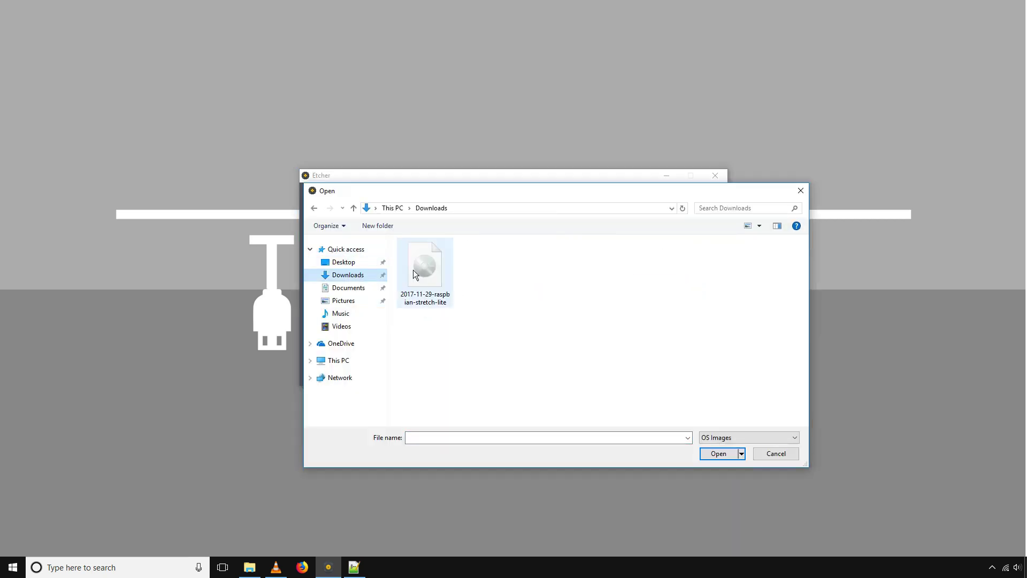
{"action": "left_click", "coordinate": [425, 281]}
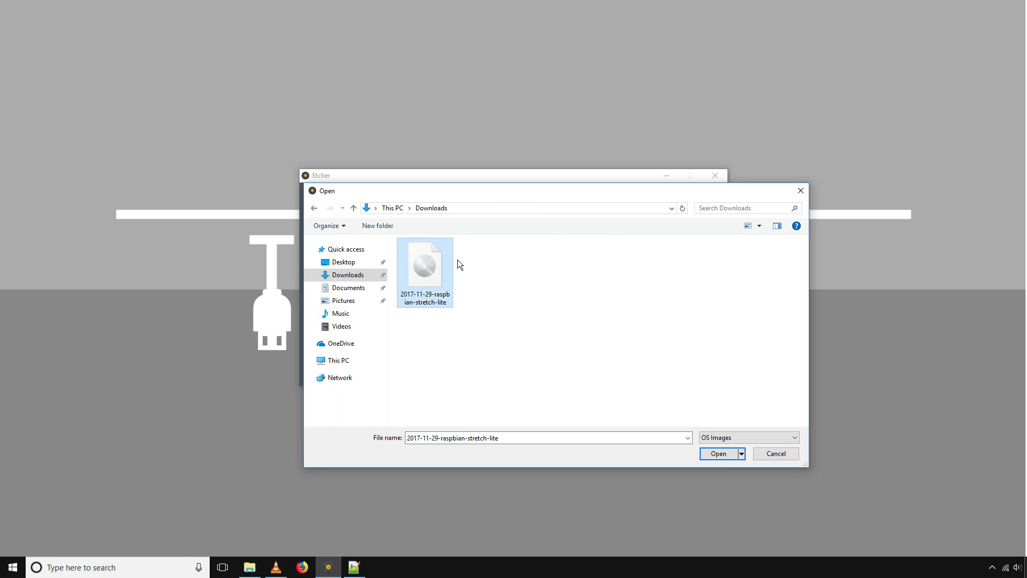
{"action": "left_click", "coordinate": [719, 453]}
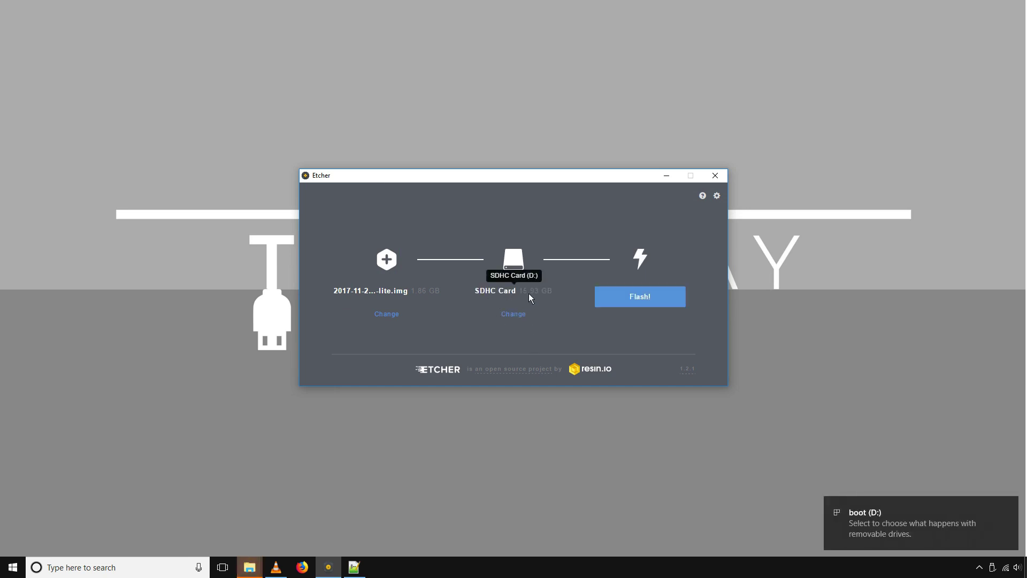
{"action": "left_click", "coordinate": [659, 300]}
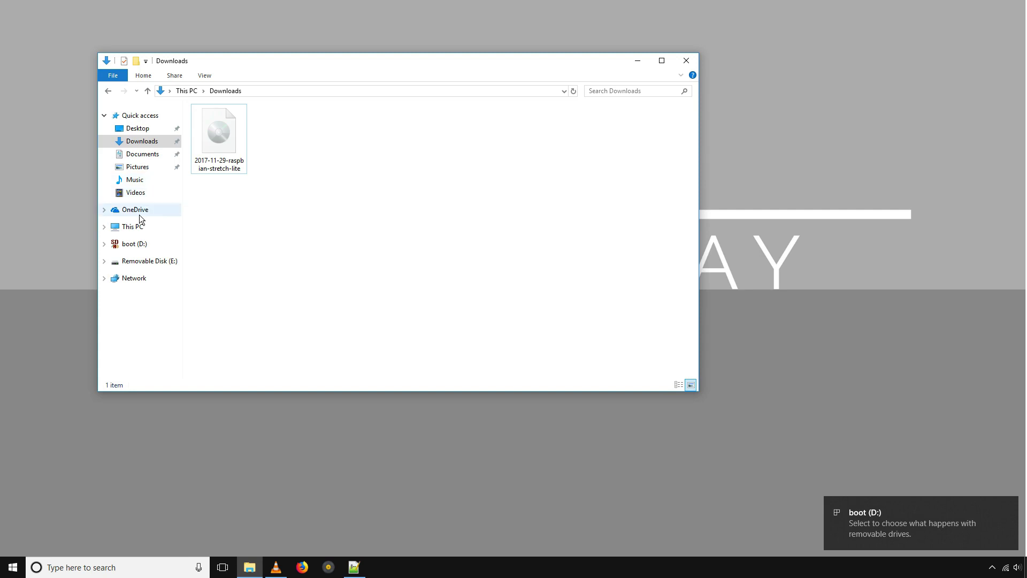
Open boot (D:) from This PC and create a new folder named SSH there.
{"action": "left_click", "coordinate": [135, 227]}
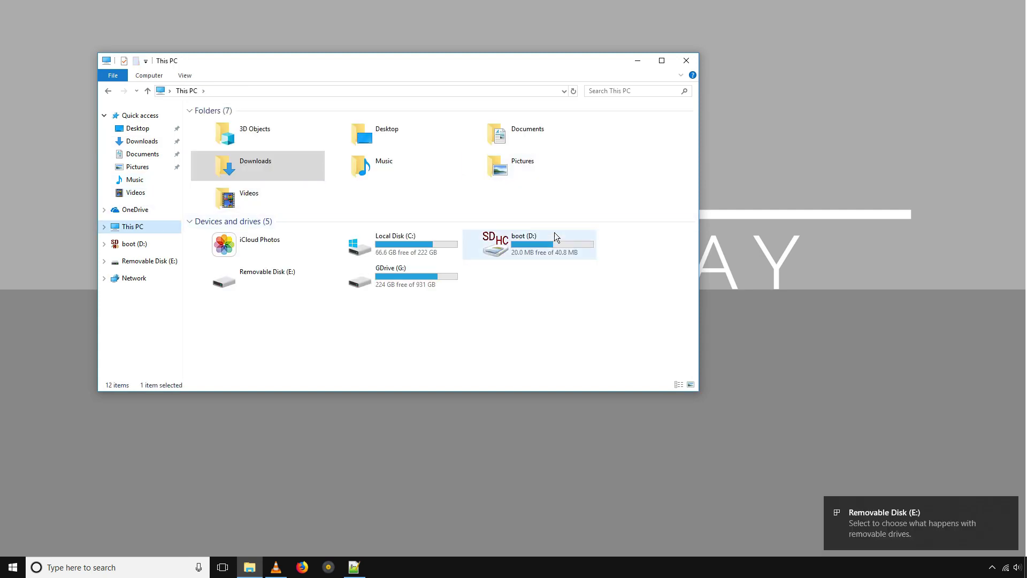
{"action": "left_click", "coordinate": [548, 251]}
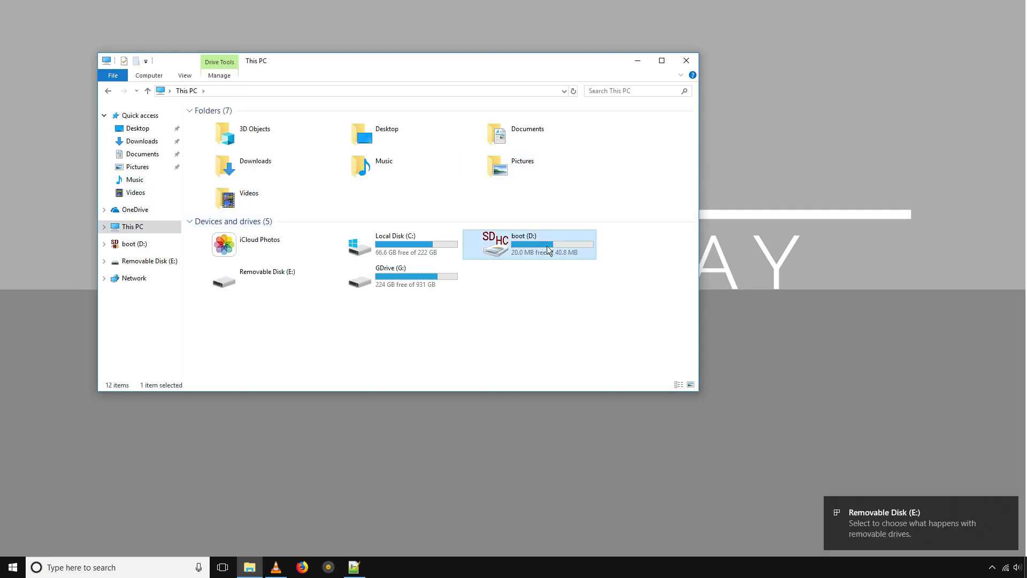
{"action": "double_click", "coordinate": [509, 243]}
{"action": "scroll", "coordinate": [561, 201], "scroll_direction": "down", "scroll_amount": 1}
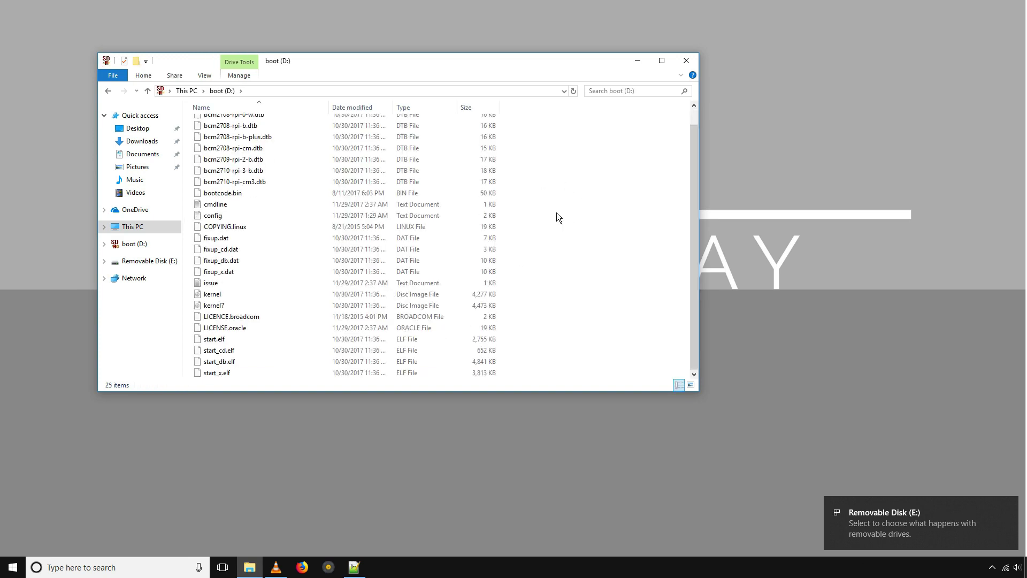
{"action": "scroll", "coordinate": [551, 246], "scroll_direction": "up", "scroll_amount": 1}
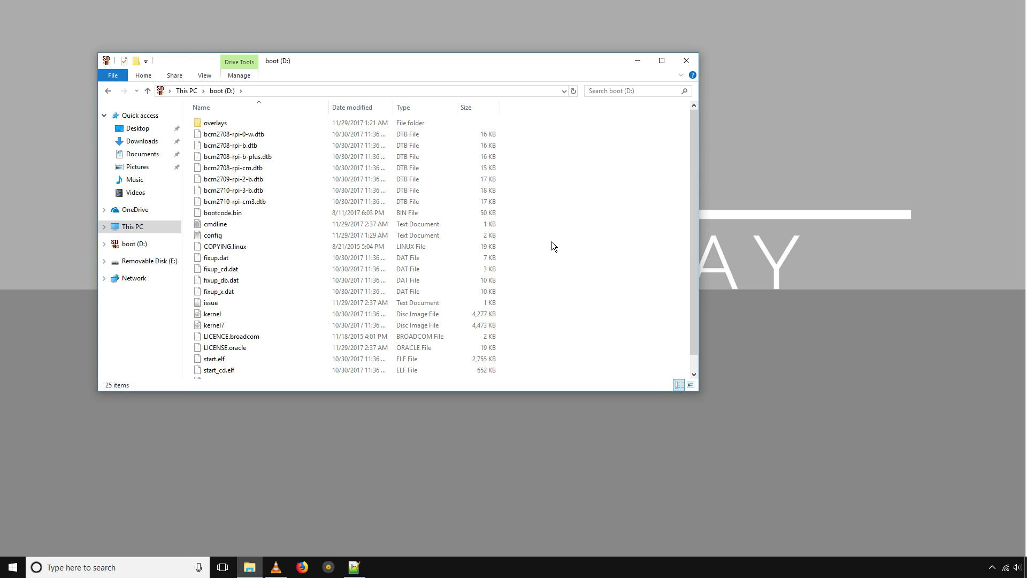
{"action": "scroll", "coordinate": [551, 247], "scroll_direction": "down", "scroll_amount": 1}
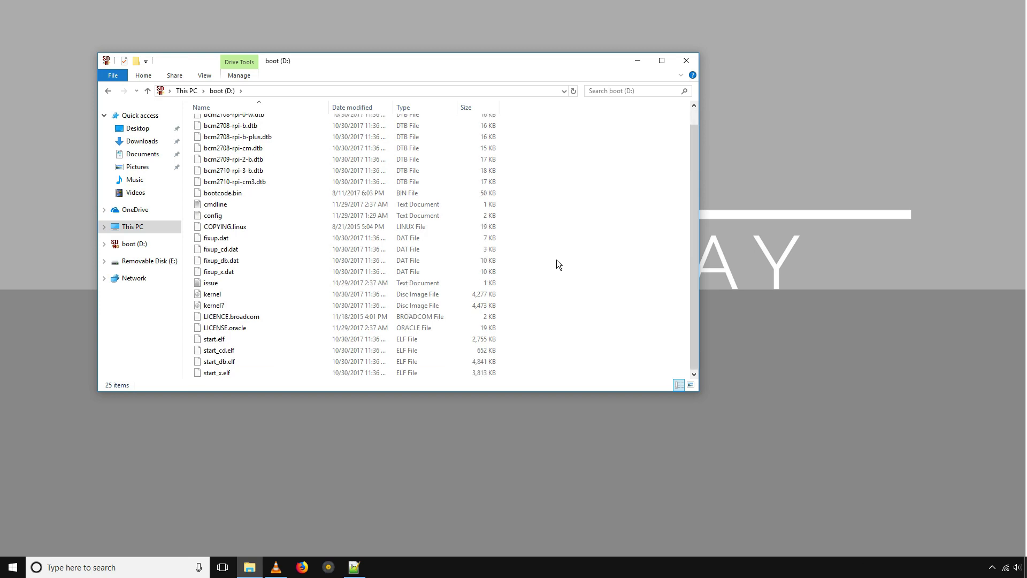
{"action": "right_click", "coordinate": [552, 331]}
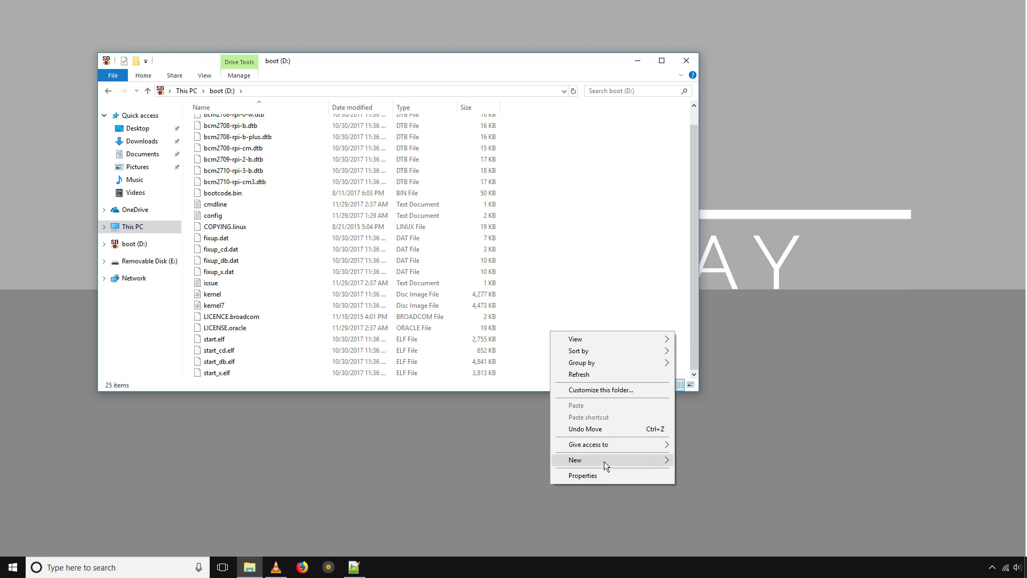
{"action": "mouse_move", "coordinate": [610, 459]}
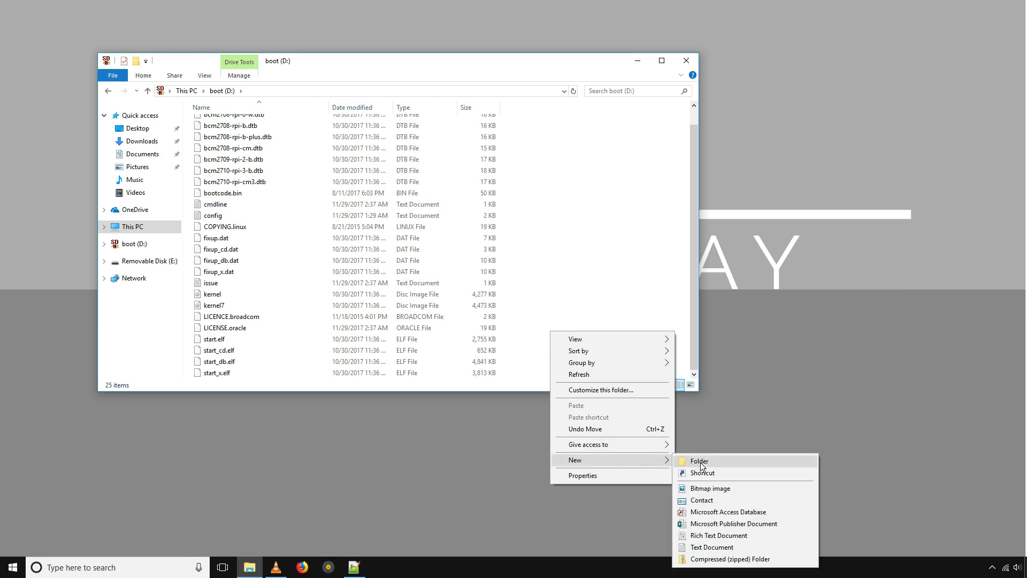
{"action": "left_click", "coordinate": [708, 462]}
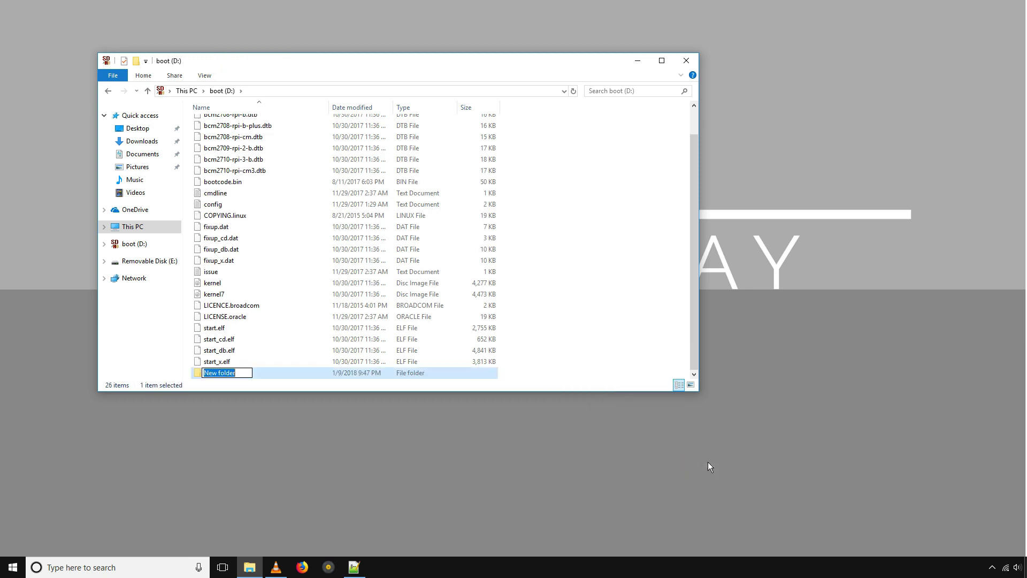
{"action": "type", "text": "SSH"}
{"action": "left_click", "coordinate": [622, 359]}
{"action": "left_click", "coordinate": [221, 375]}
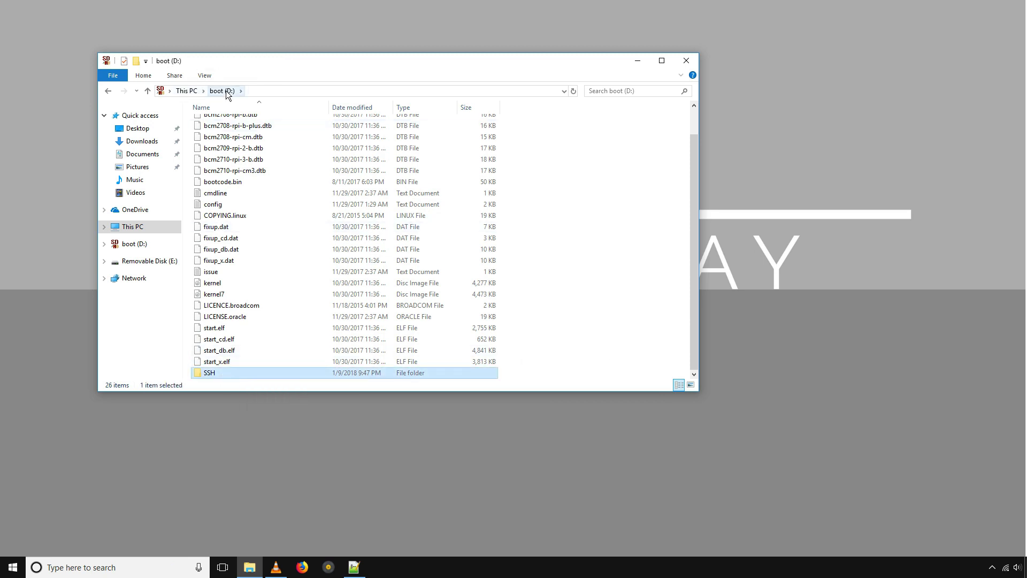
Launch Notepad and arrange its window beside the File Explorer file list.
{"action": "left_click", "coordinate": [135, 567]}
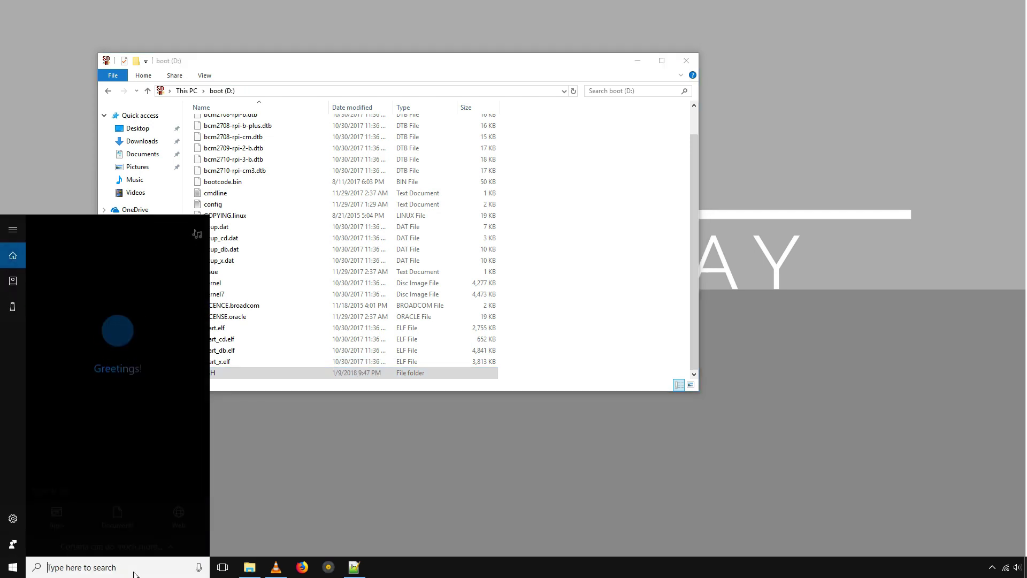
{"action": "type", "text": "note"}
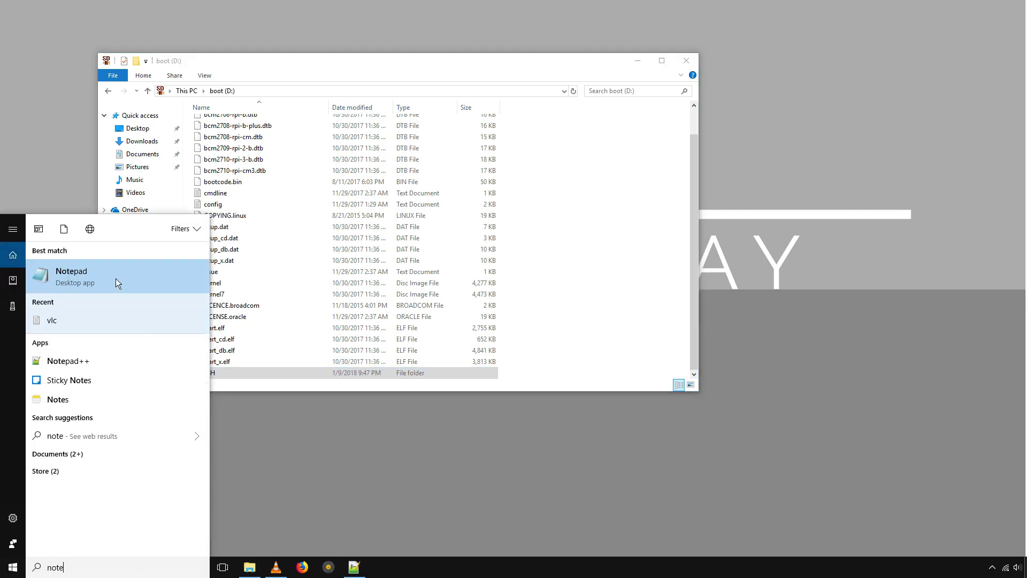
{"action": "left_click", "coordinate": [76, 274]}
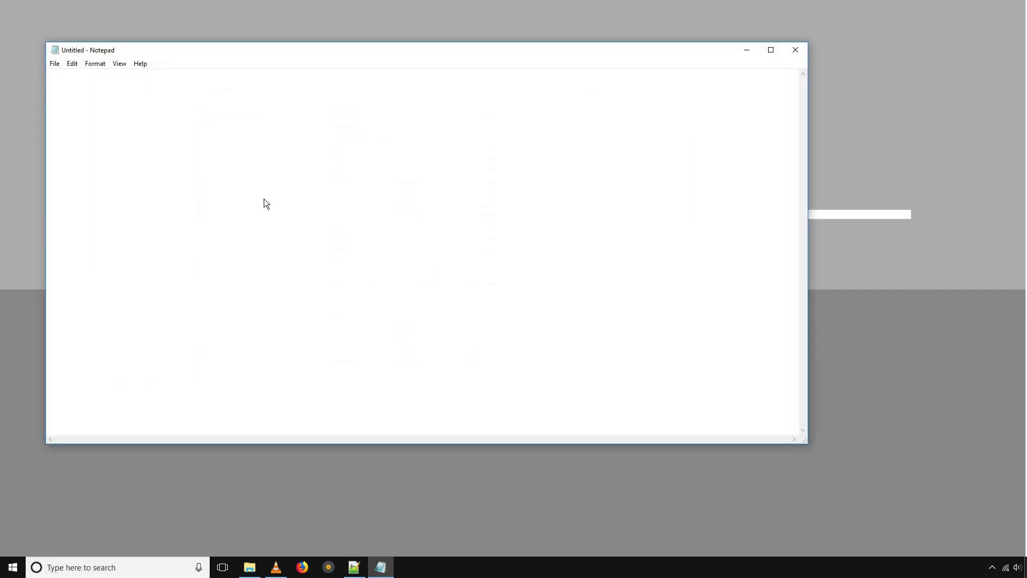
{"action": "left_click_drag", "start_coordinate": [163, 56], "coordinate": [349, 57]}
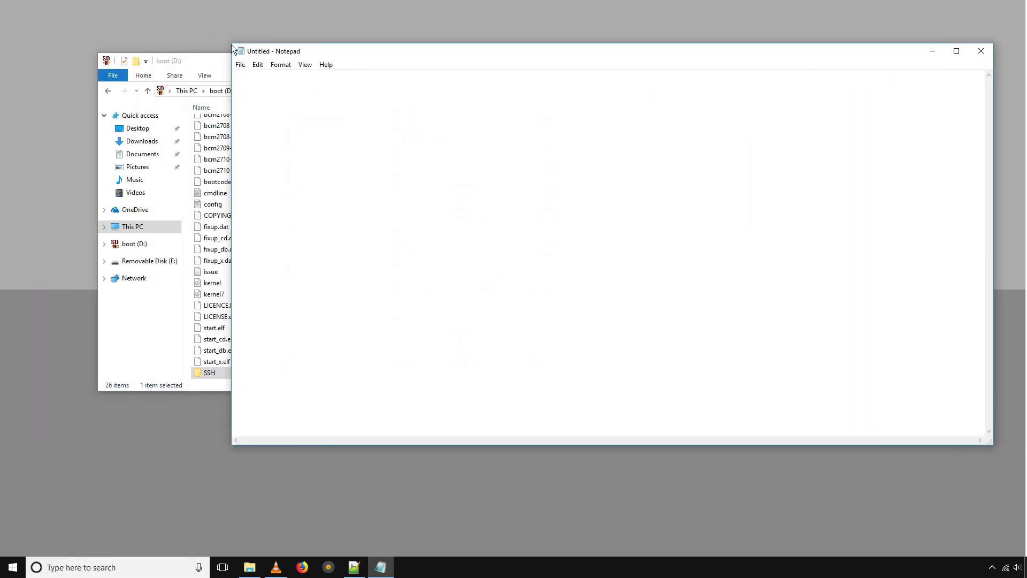
{"action": "left_click_drag", "start_coordinate": [231, 49], "coordinate": [445, 42]}
{"action": "left_click_drag", "start_coordinate": [523, 47], "coordinate": [517, 35]}
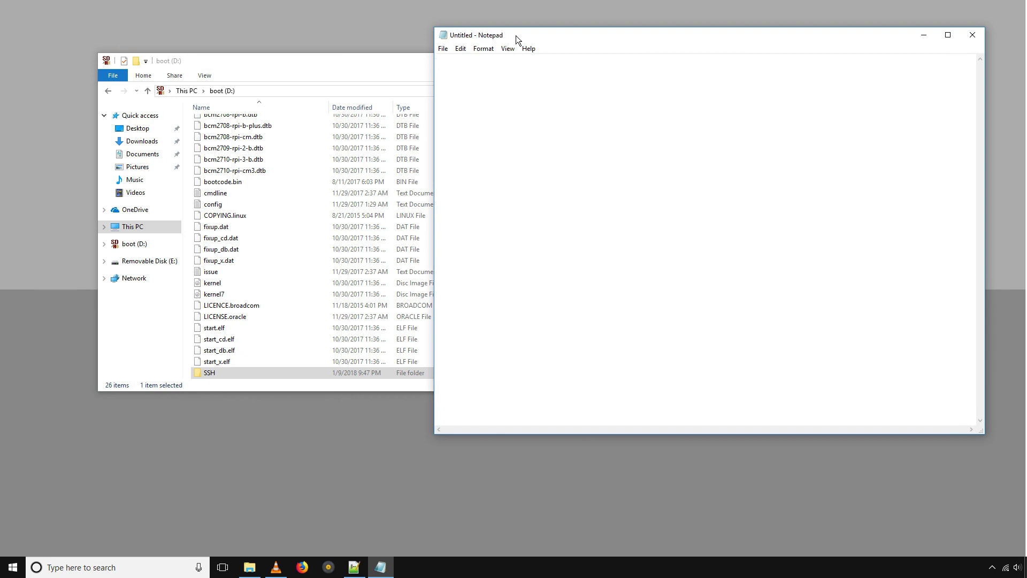
Paste the wpa_supplicant Wi-Fi configuration and check the TechRelay ssid and psk lines.
{"action": "right_click", "coordinate": [513, 81]}
{"action": "left_click", "coordinate": [552, 127]}
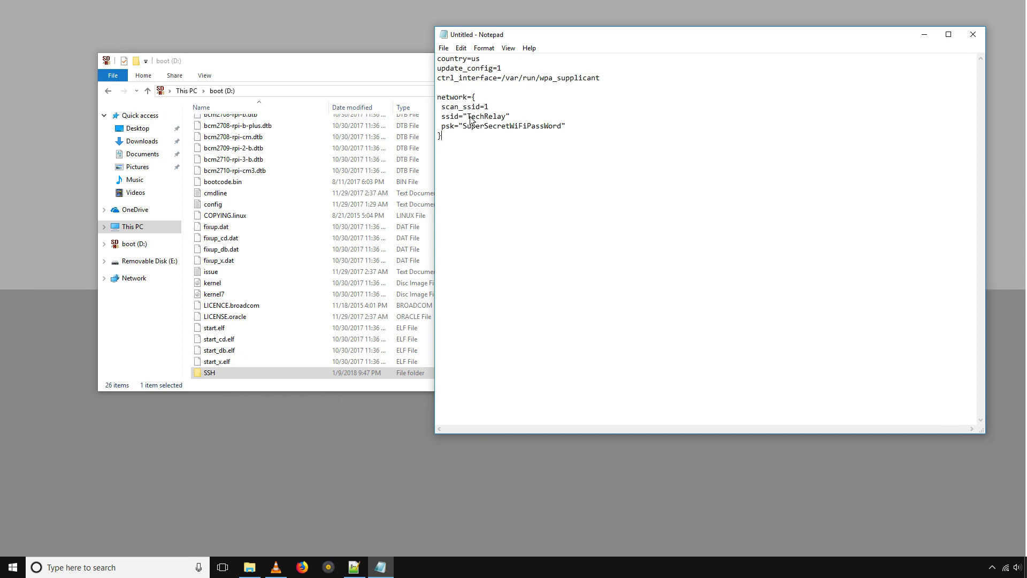
{"action": "left_click_drag", "start_coordinate": [450, 117], "coordinate": [566, 125]}
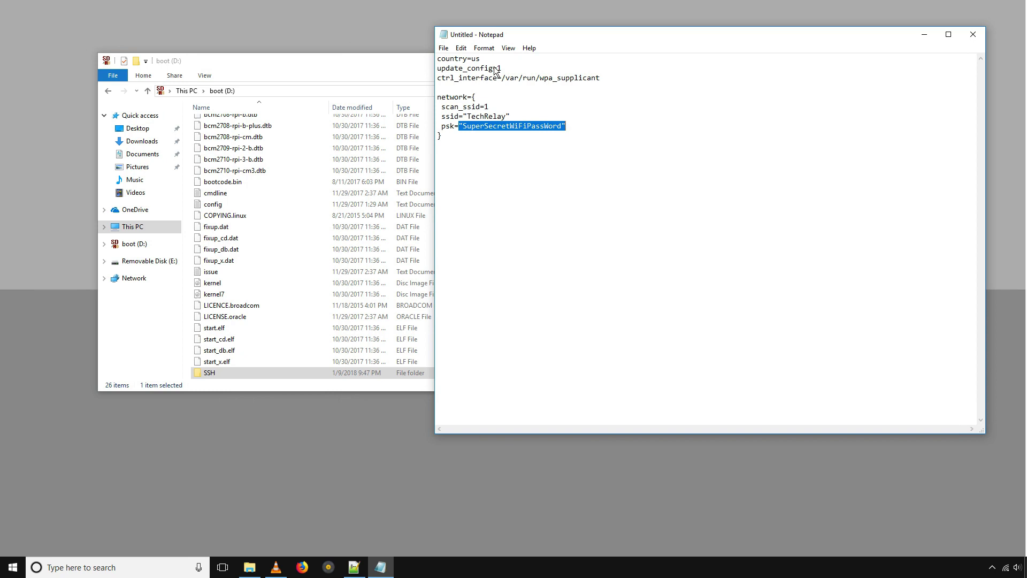
{"action": "left_click", "coordinate": [575, 129]}
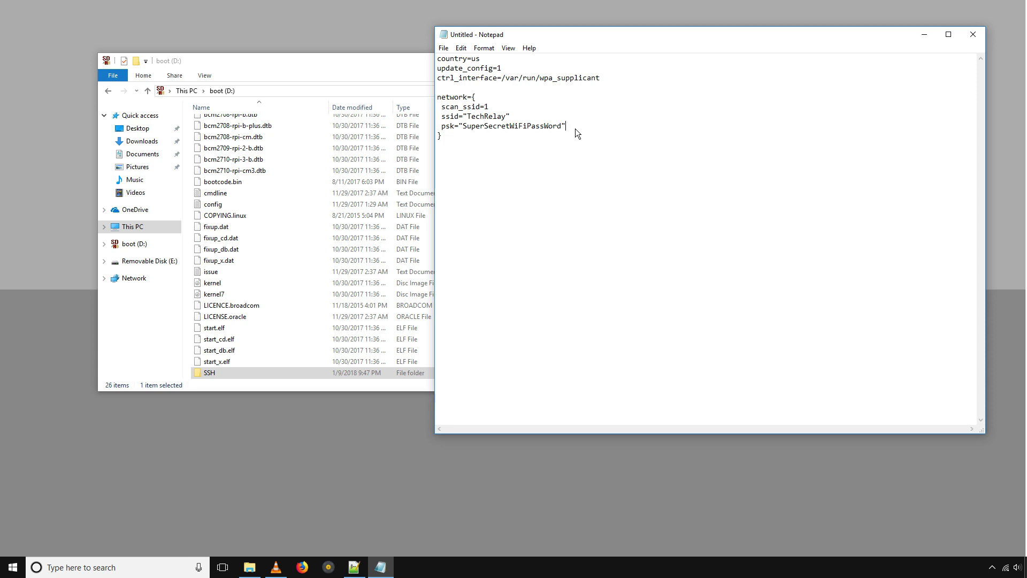
Save the document to boot (D:) as wpa_supplicant.conf with Save as type All Files.
{"action": "left_click", "coordinate": [444, 48]}
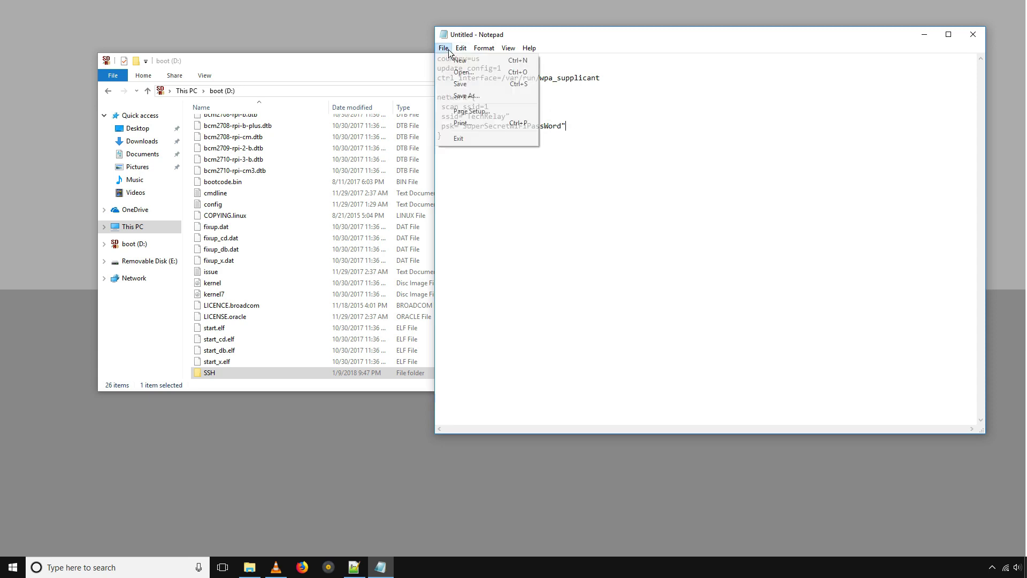
{"action": "left_click", "coordinate": [479, 95]}
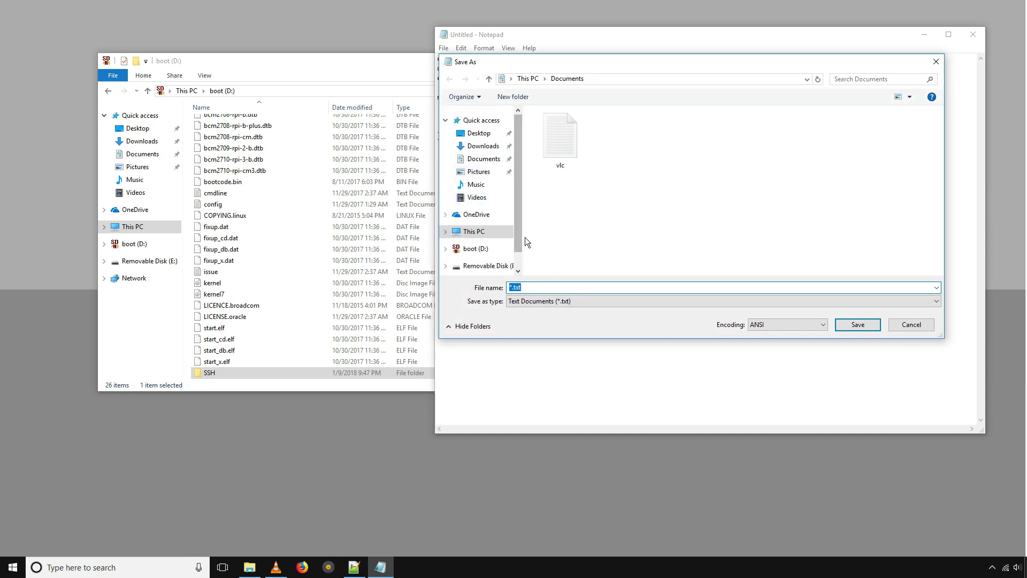
{"action": "left_click", "coordinate": [479, 250]}
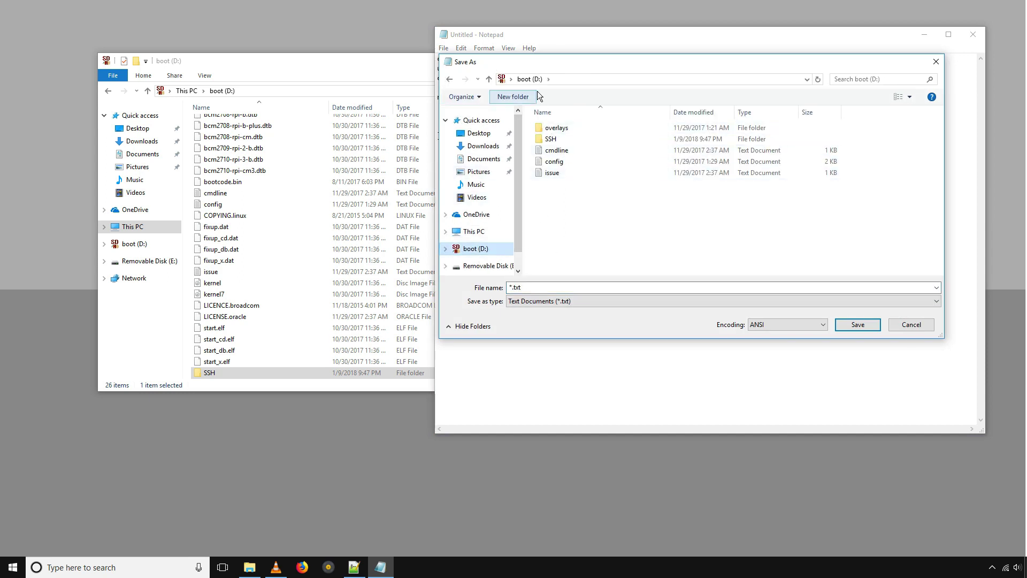
{"action": "left_click", "coordinate": [543, 302]}
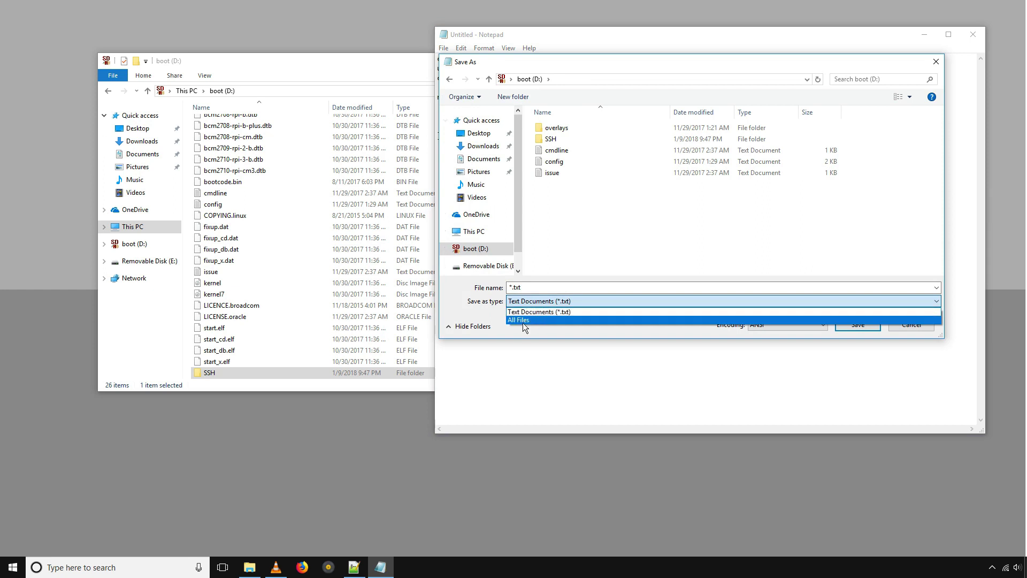
{"action": "left_click", "coordinate": [518, 321]}
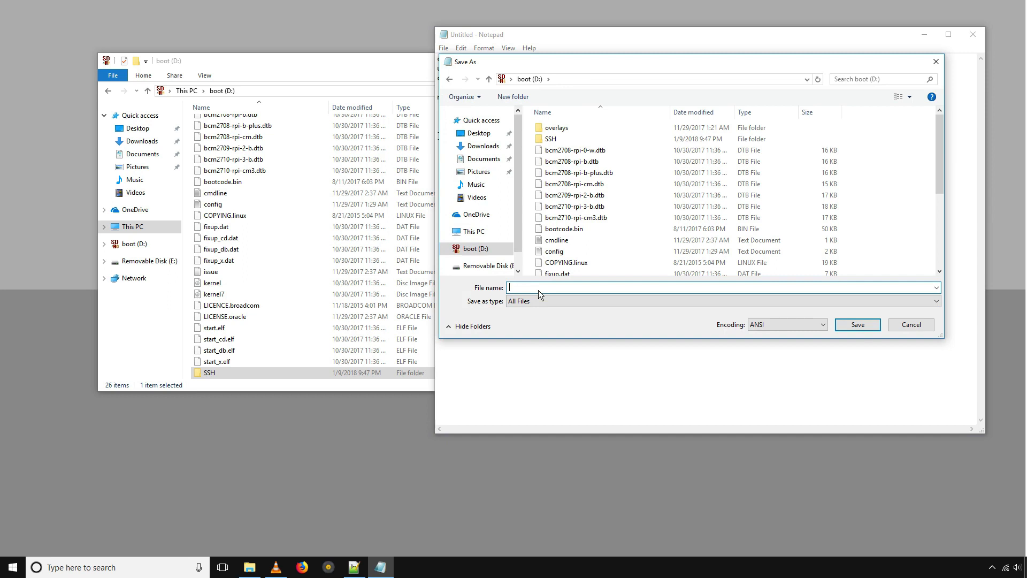
{"action": "type", "text": "wp"}
{"action": "type", "text": "a_"}
{"action": "type", "text": "su"}
{"action": "type", "text": "pplicant"}
{"action": "type", "text": ".co"}
{"action": "type", "text": "nf"}
{"action": "left_click", "coordinate": [855, 327]}
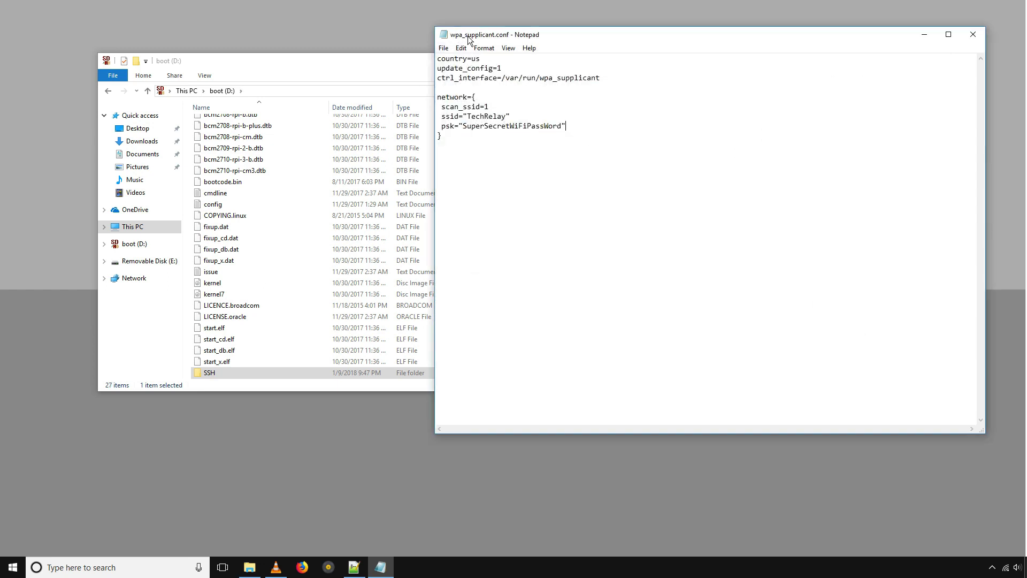
Close Notepad and select wpa_supplicant.conf on boot (D:), a 148-byte CONF file.
{"action": "left_click", "coordinate": [973, 34]}
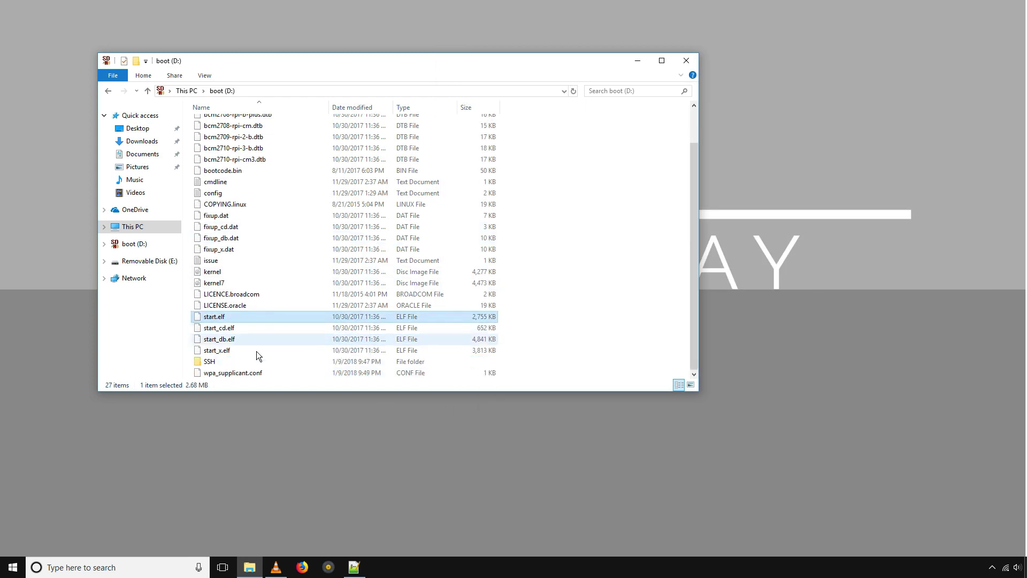
{"action": "left_click", "coordinate": [232, 373]}
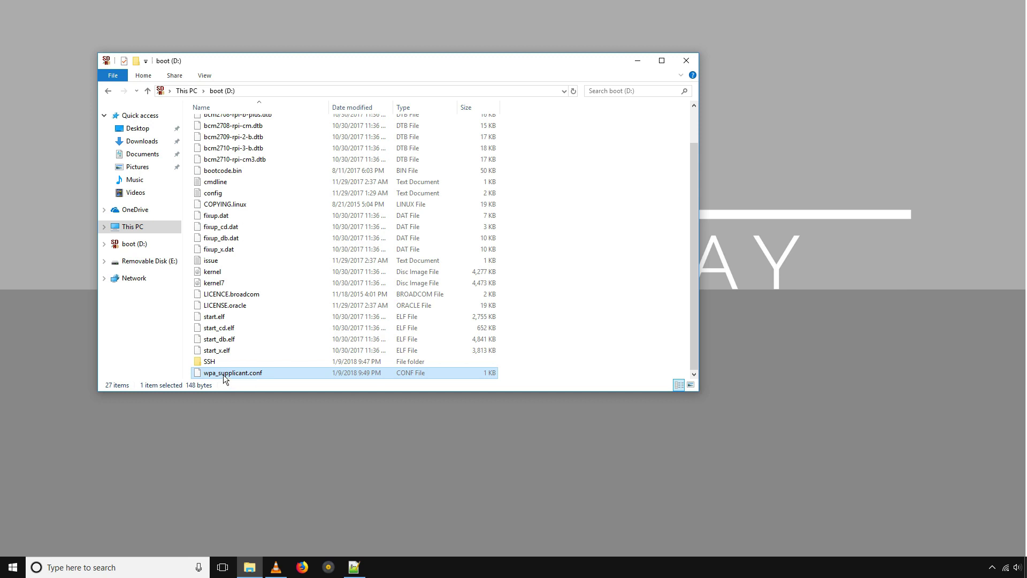
{"action": "mouse_move", "coordinate": [232, 372]}
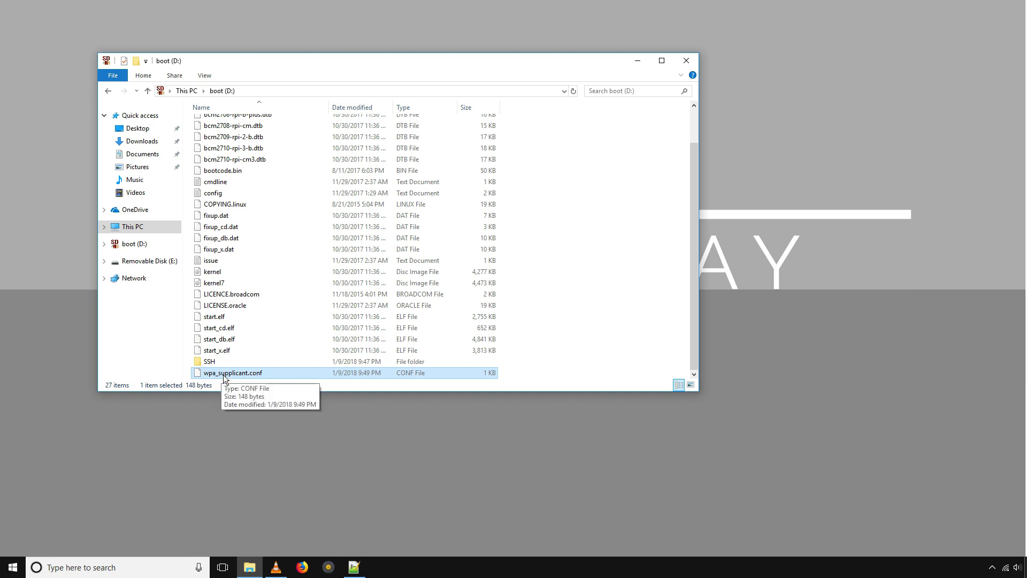
{"action": "scroll", "coordinate": [609, 240], "scroll_direction": "up", "scroll_amount": 2}
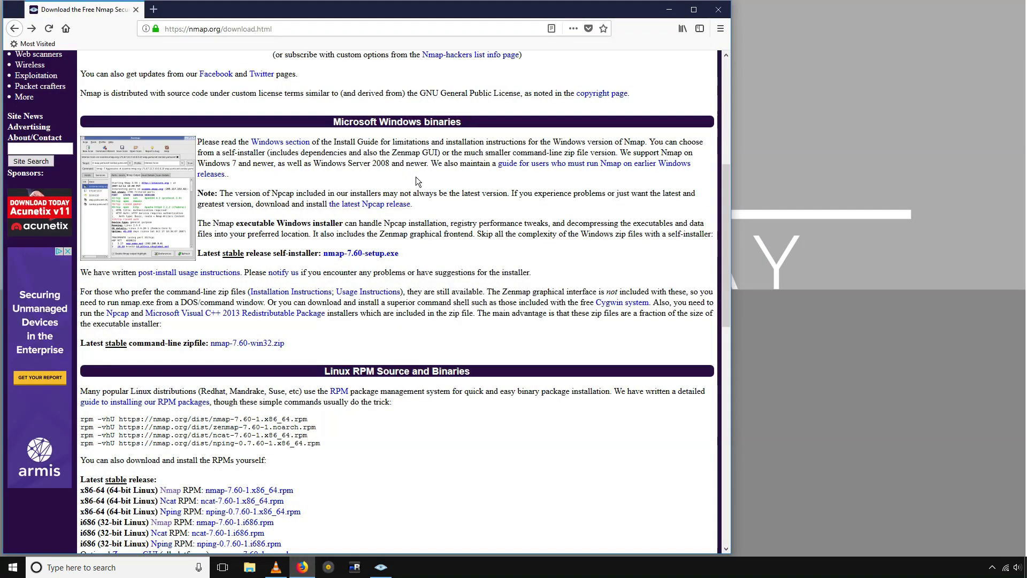
Start downloading nmap-7.60-setup.exe from nmap.org, then cancel the download.
{"action": "left_click_drag", "start_coordinate": [167, 28], "coordinate": [225, 30]}
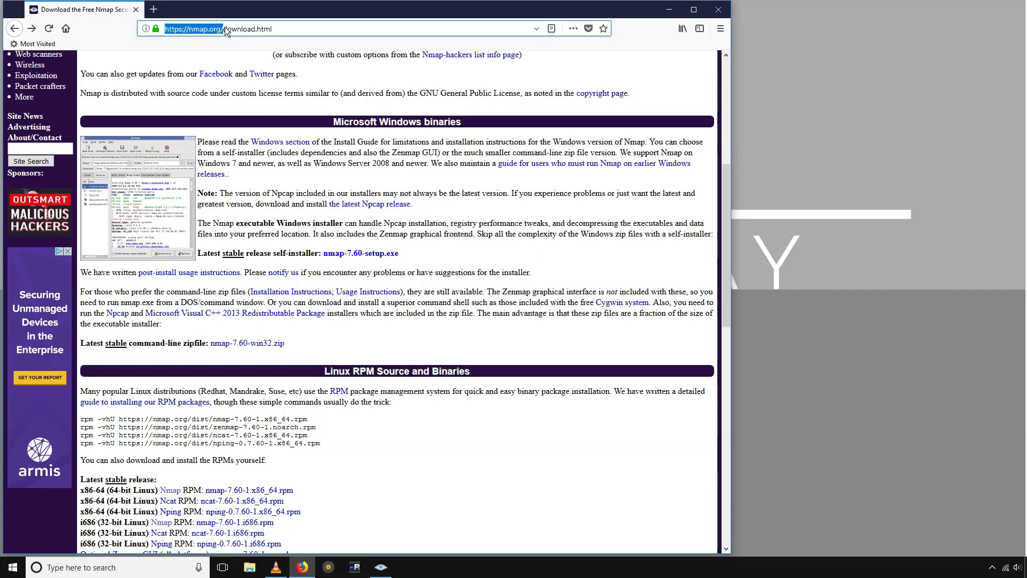
{"action": "scroll", "coordinate": [352, 185], "scroll_direction": "up", "scroll_amount": 2}
{"action": "scroll", "coordinate": [351, 184], "scroll_direction": "up", "scroll_amount": 2}
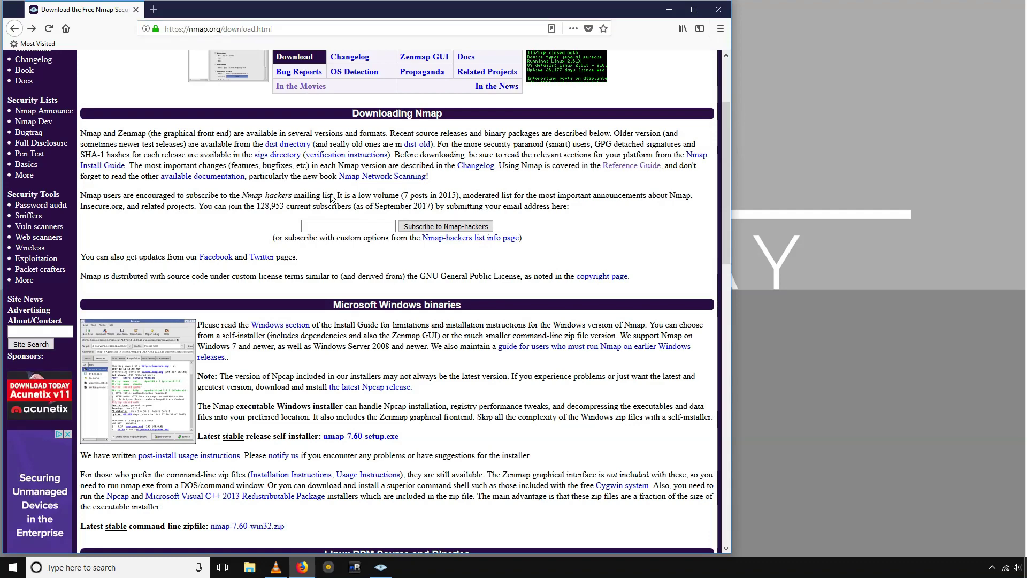
{"action": "scroll", "coordinate": [381, 325], "scroll_direction": "down", "scroll_amount": 1}
{"action": "scroll", "coordinate": [381, 325], "scroll_direction": "down", "scroll_amount": 3}
{"action": "scroll", "coordinate": [355, 296], "scroll_direction": "down", "scroll_amount": 1}
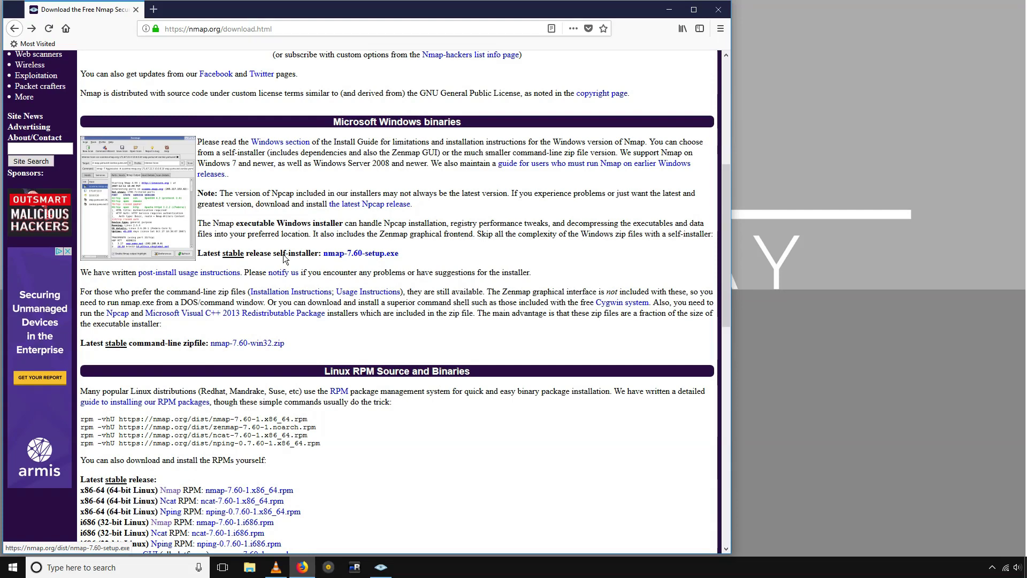
{"action": "left_click", "coordinate": [350, 254]}
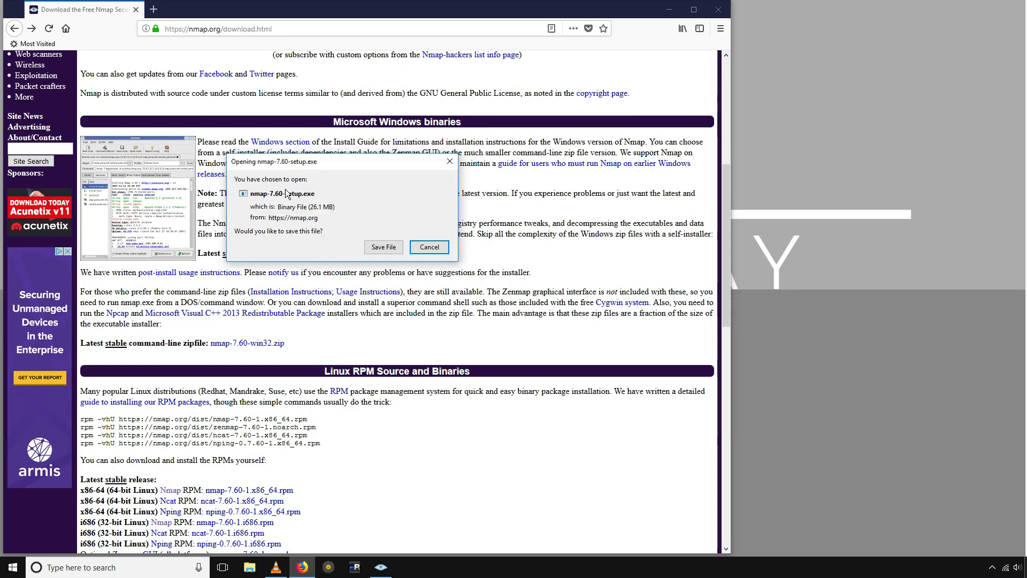
{"action": "left_click", "coordinate": [430, 248]}
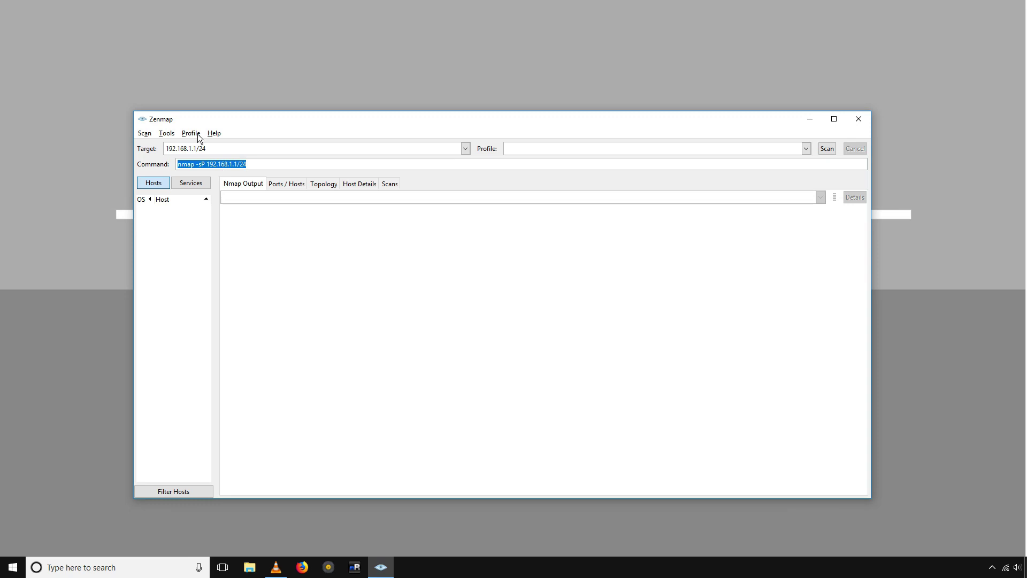
Run the nmap -sP 192.168.1.1/24 ping scan and maximize Zenmap to show 19 hosts.
{"action": "left_click", "coordinate": [182, 166]}
{"action": "left_click_drag", "start_coordinate": [180, 164], "coordinate": [247, 165]}
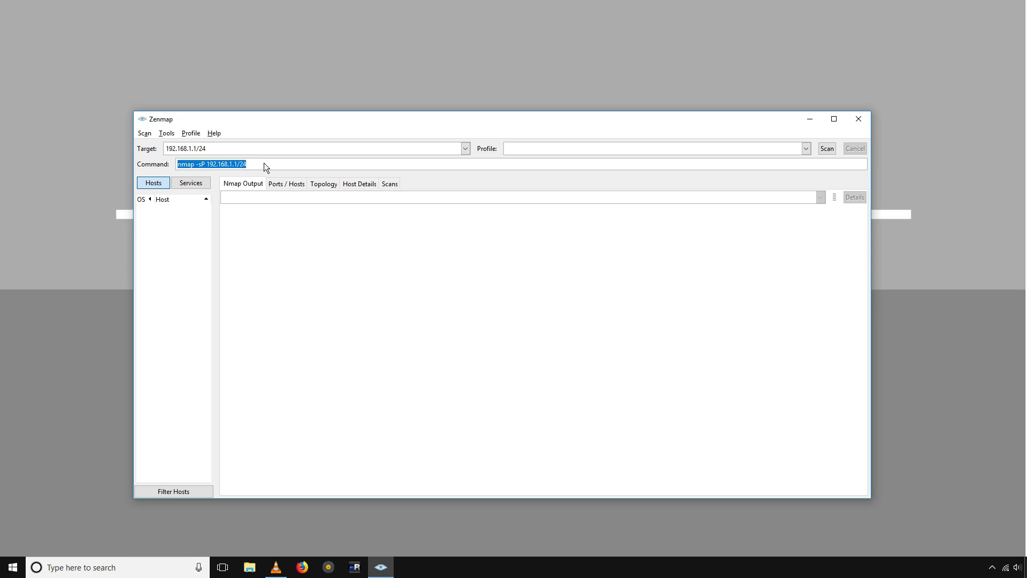
{"action": "left_click", "coordinate": [827, 148]}
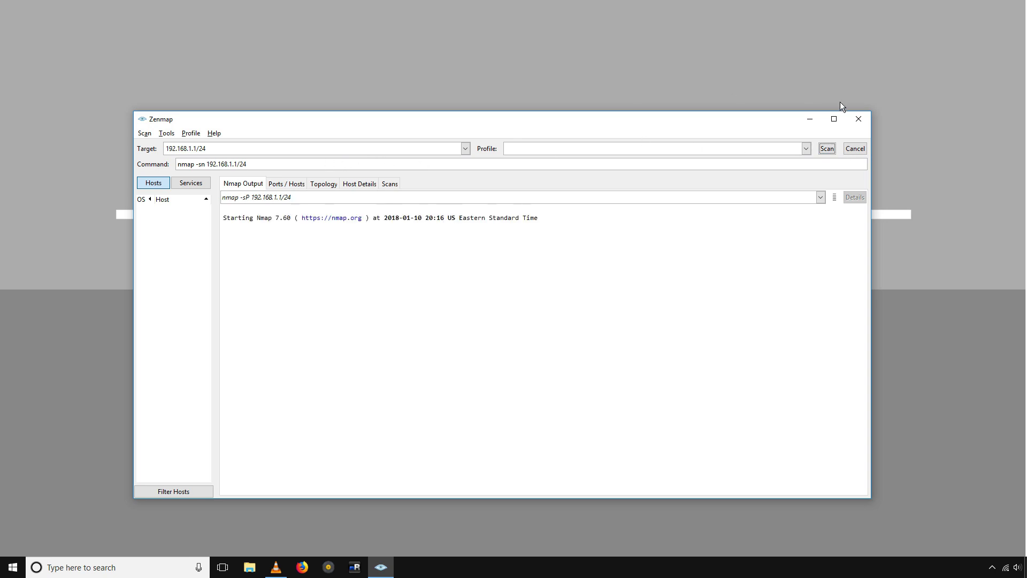
{"action": "left_click", "coordinate": [834, 119]}
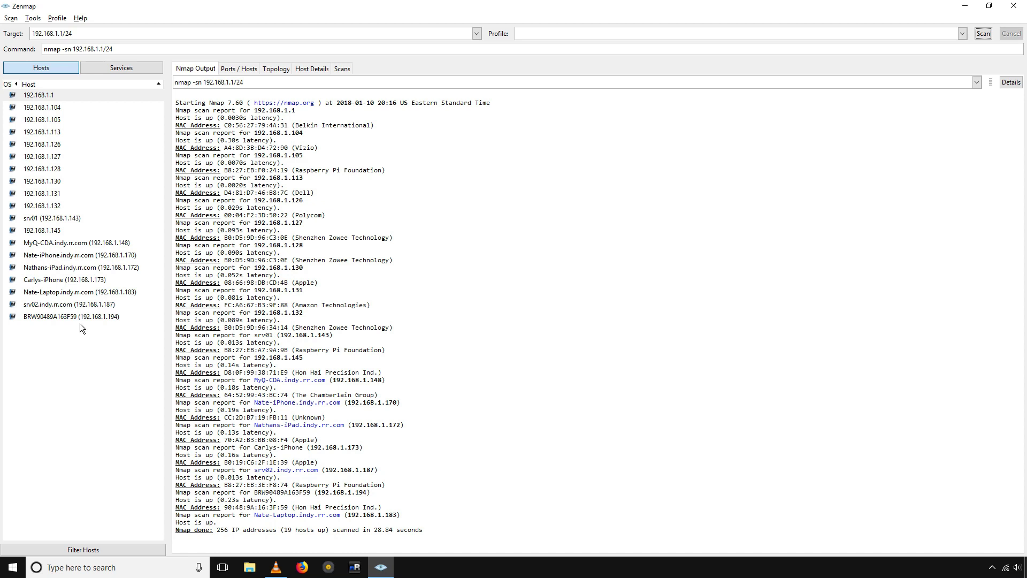
Highlight the Raspberry Pi MAC lines for .105, .145 and .187, then close Zenmap.
{"action": "left_click", "coordinate": [60, 206]}
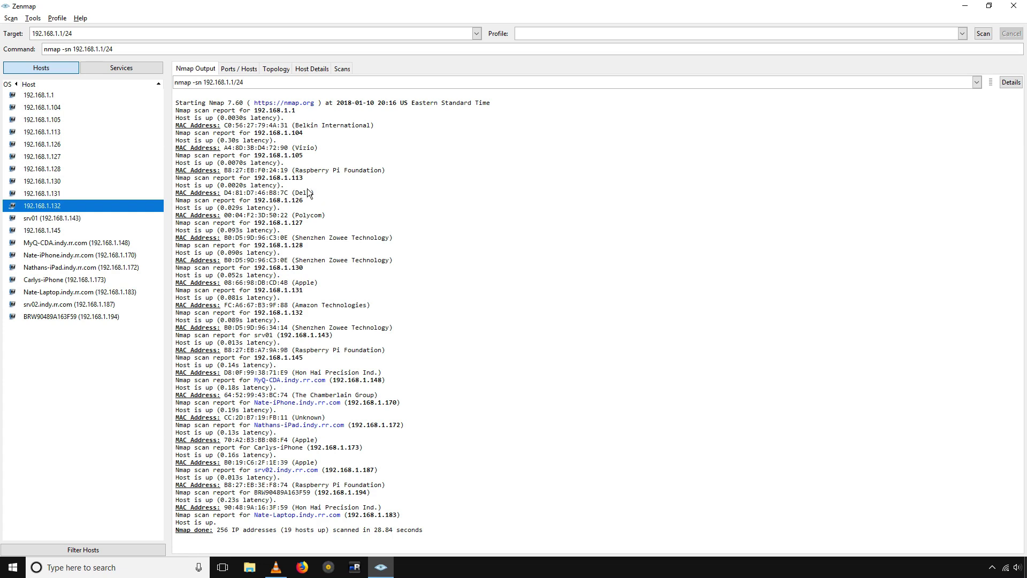
{"action": "left_click_drag", "start_coordinate": [225, 171], "coordinate": [397, 172]}
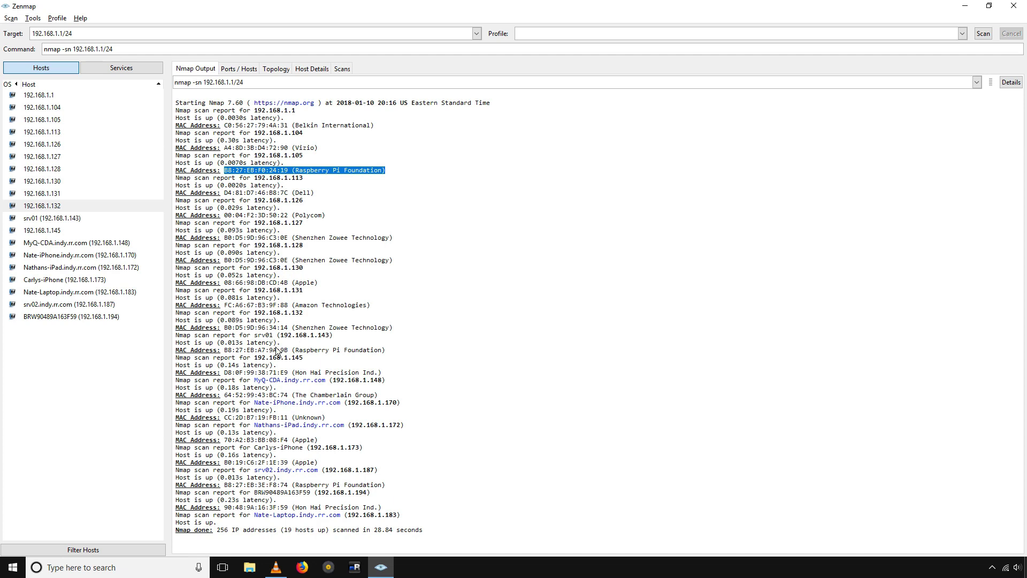
{"action": "left_click_drag", "start_coordinate": [225, 350], "coordinate": [393, 353]}
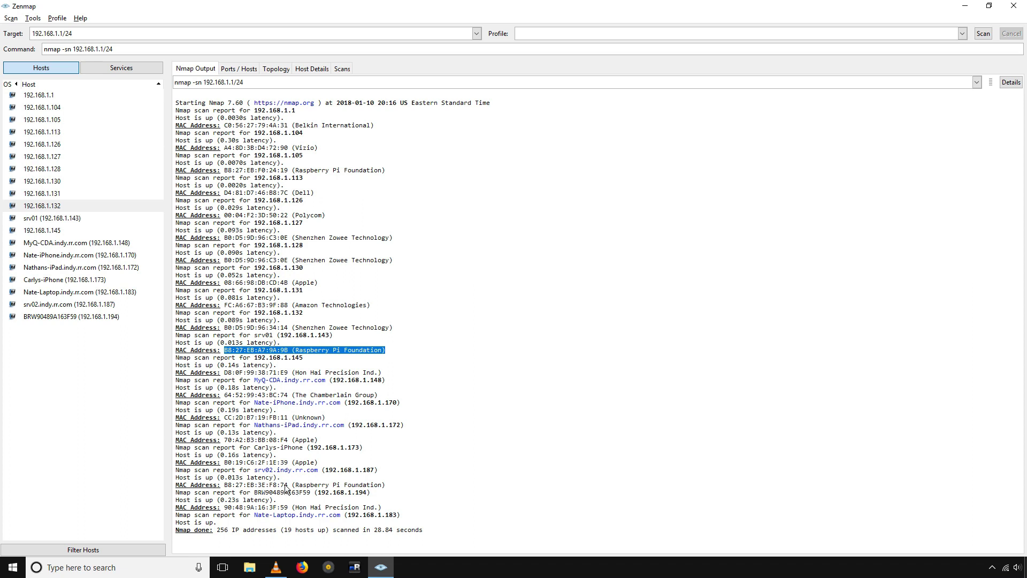
{"action": "left_click_drag", "start_coordinate": [285, 487], "coordinate": [390, 485]}
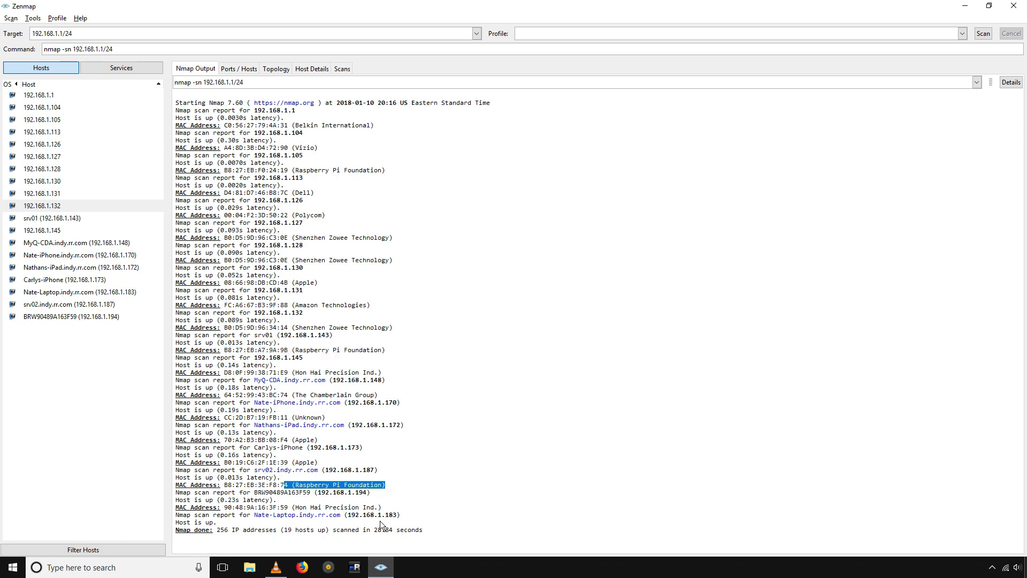
{"action": "left_click", "coordinate": [1024, 6]}
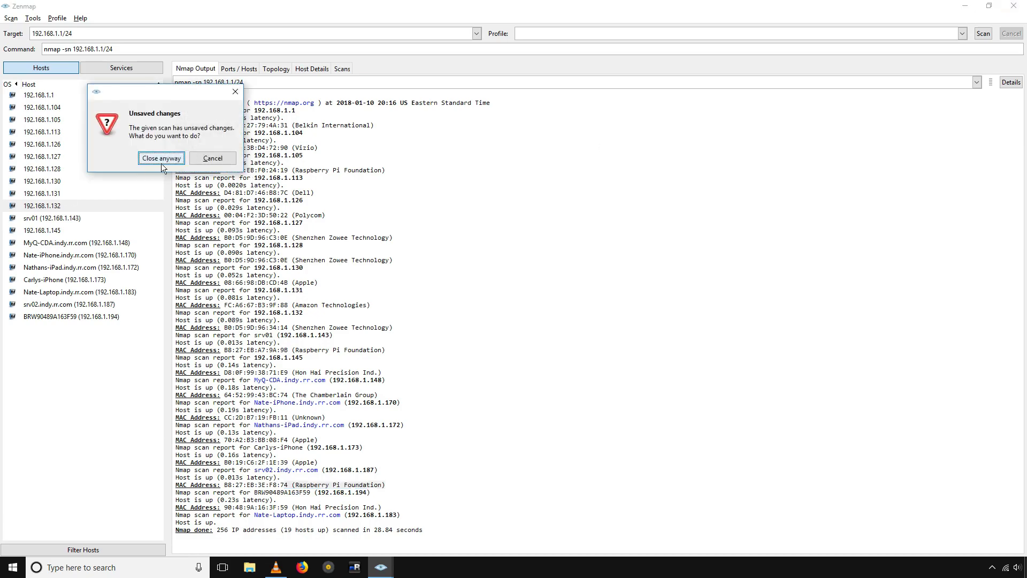